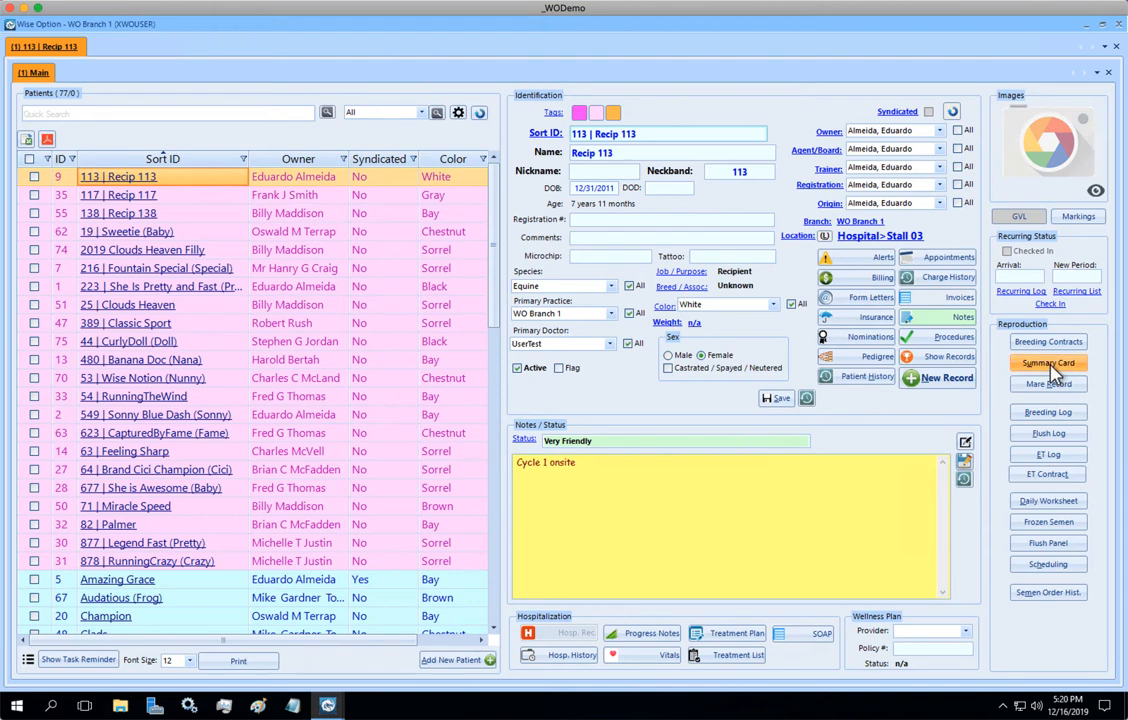
Open the triggers of patient 113 | Recip 113 from its summary card and select the Preg. Shots trigger
{"action": "left_click", "coordinate": [1050, 366]}
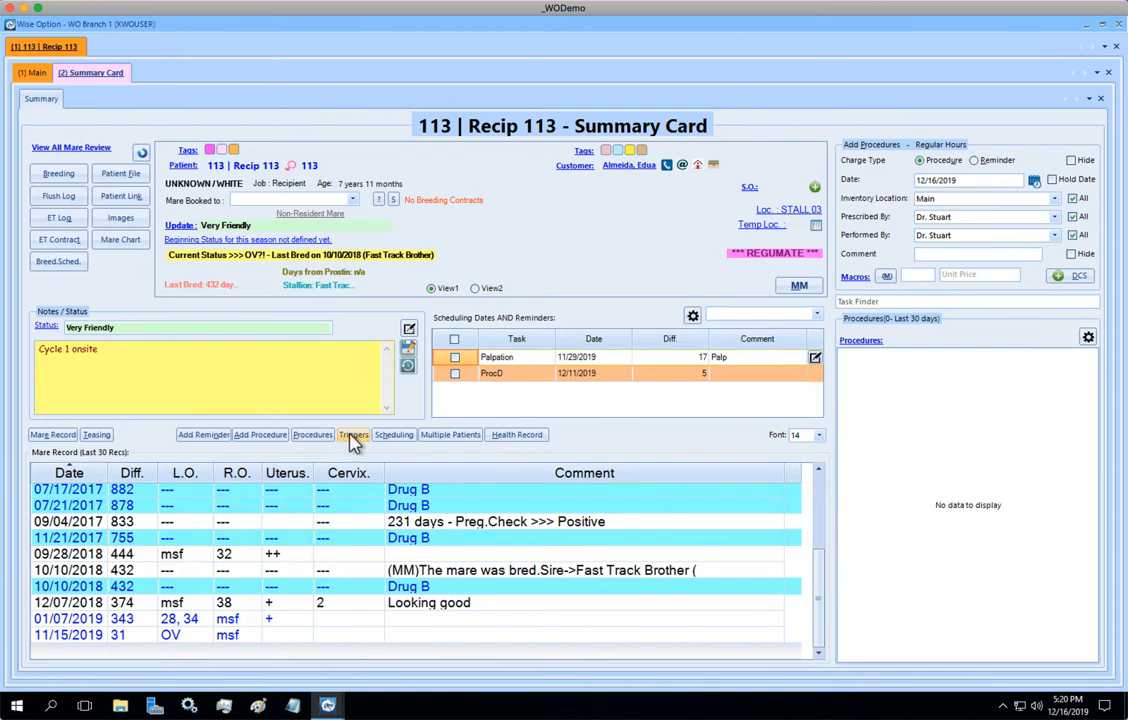
{"action": "left_click", "coordinate": [352, 436]}
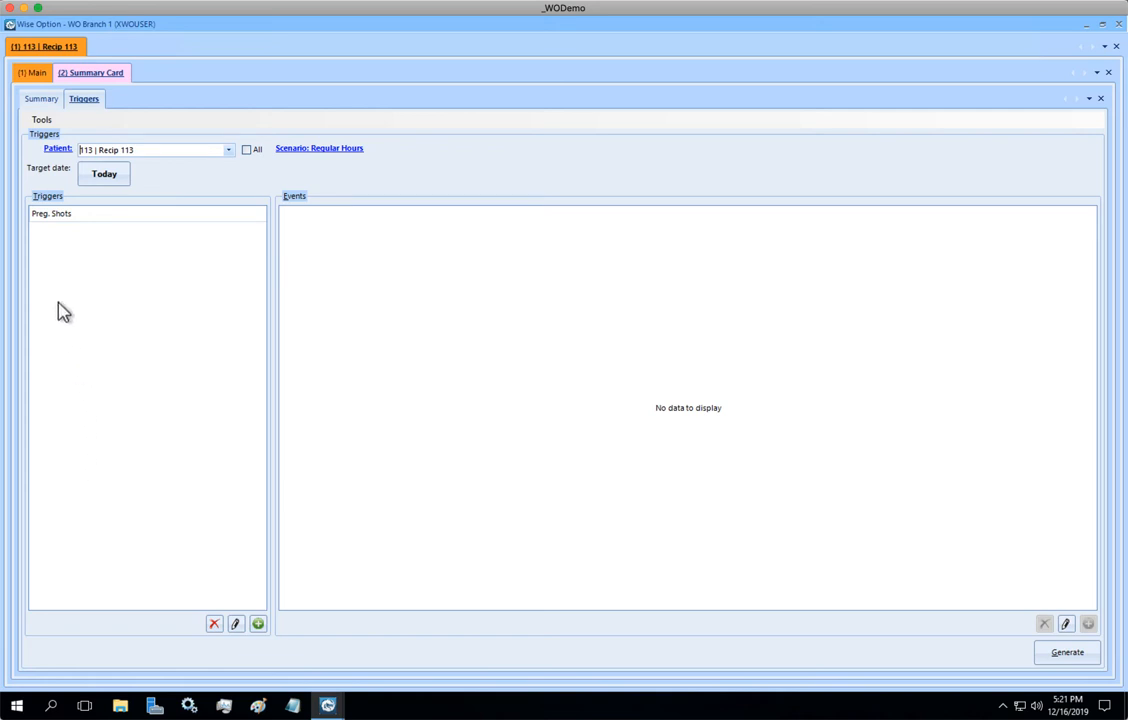
{"action": "left_click", "coordinate": [60, 222]}
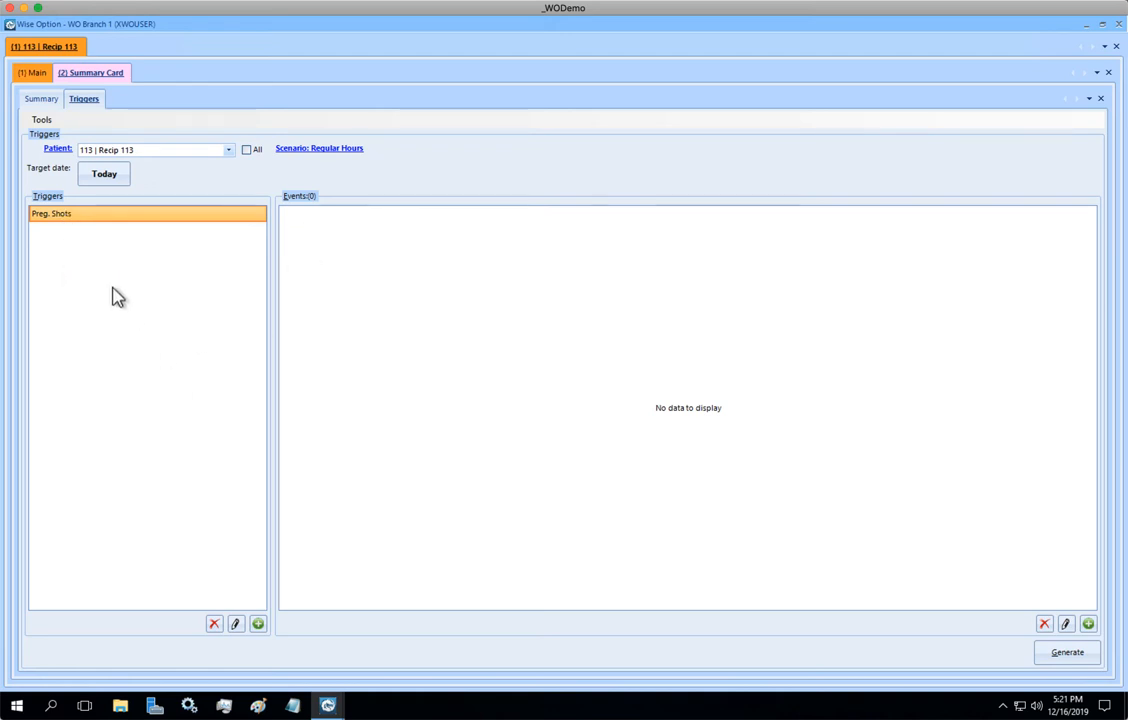
Add a new trigger with the description Foal Shots
{"action": "left_click", "coordinate": [258, 623]}
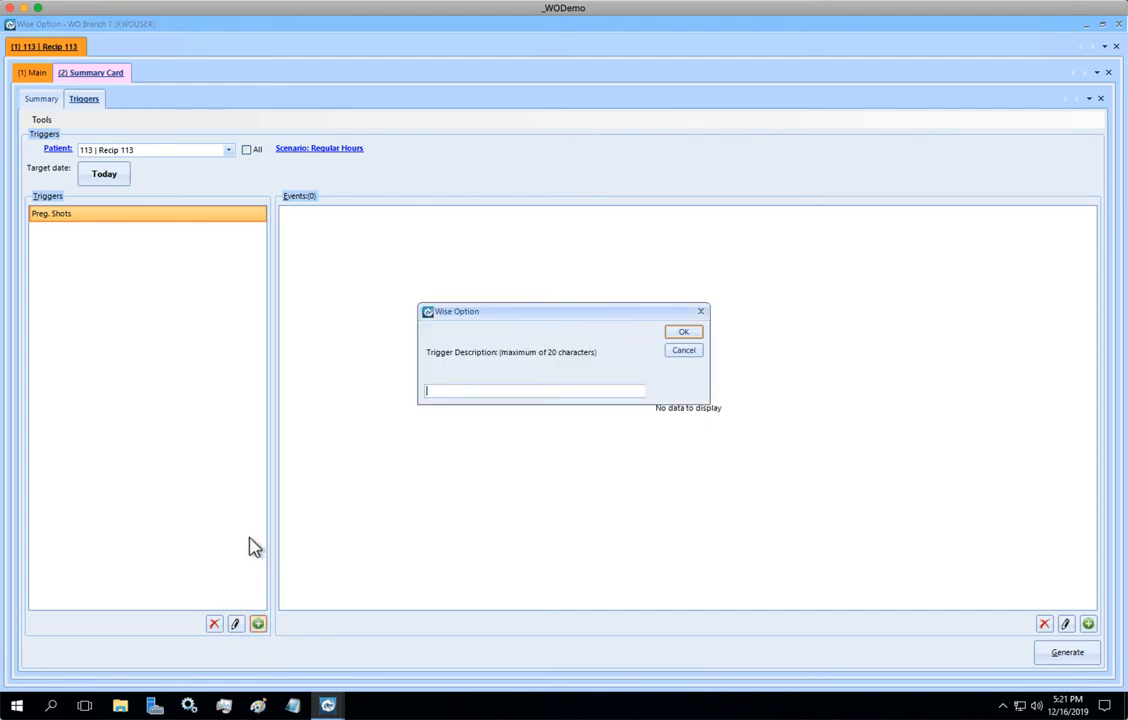
{"action": "type", "text": "Foal Shots"}
{"action": "key", "text": "Return"}
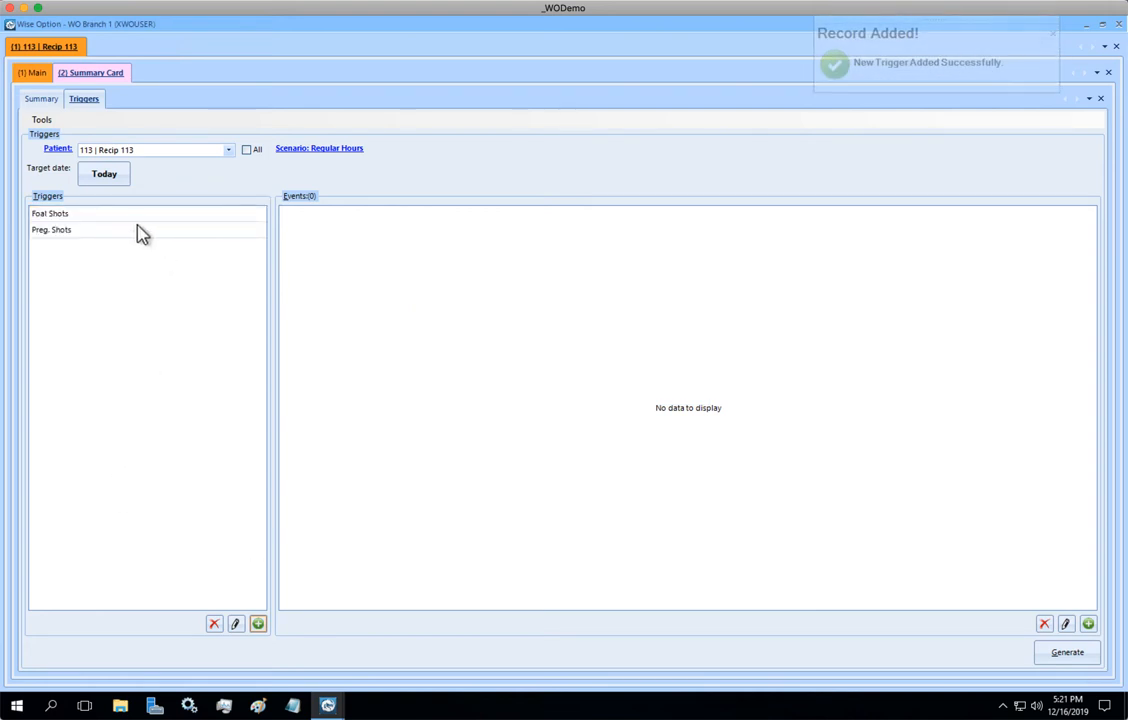
Compare the event lists of the Preg. Shots and Foal Shots triggers
{"action": "left_click", "coordinate": [100, 236]}
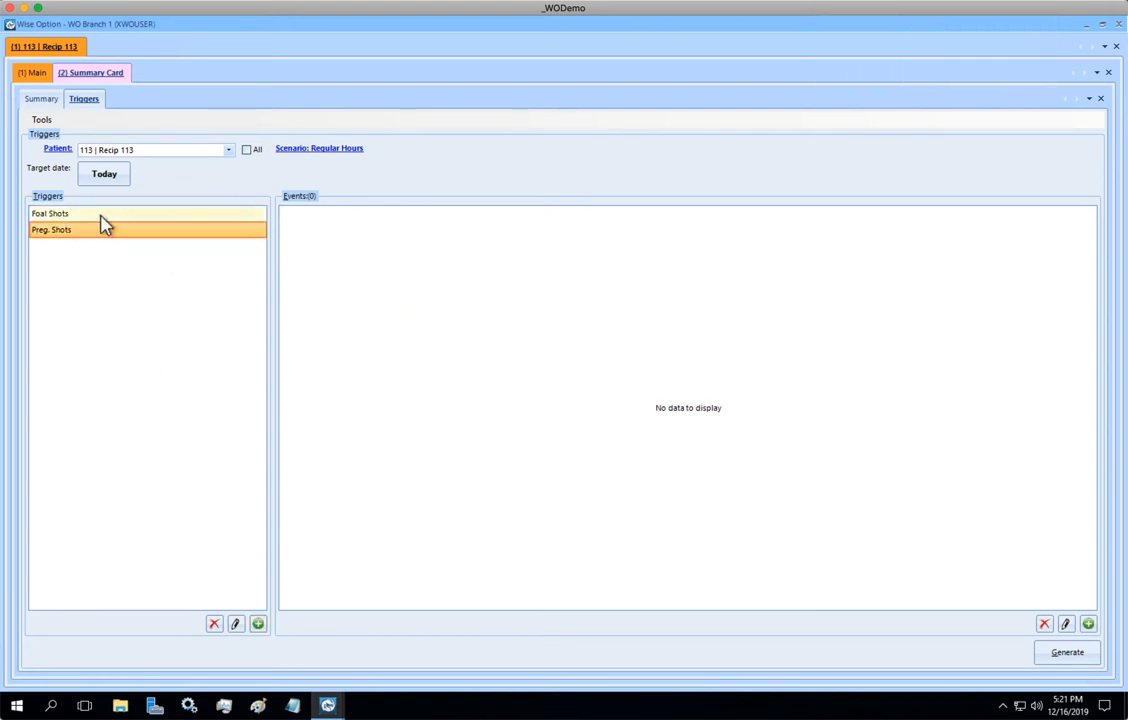
{"action": "left_click", "coordinate": [101, 216]}
{"action": "left_click", "coordinate": [99, 236]}
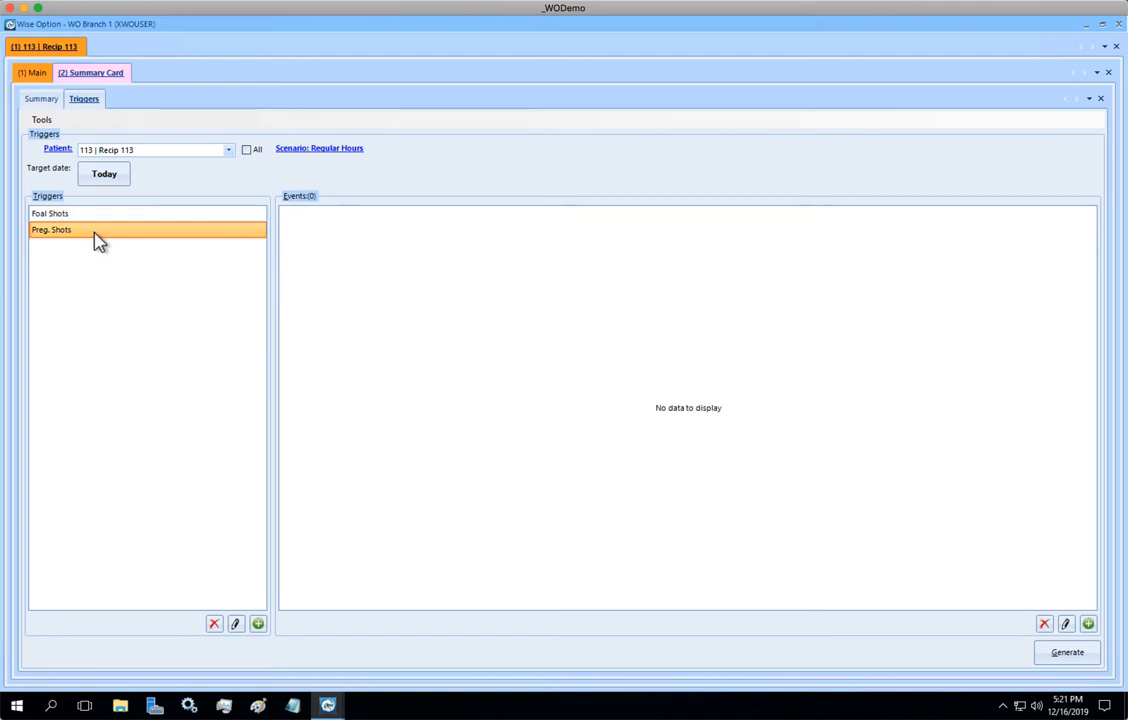
{"action": "left_click", "coordinate": [96, 214]}
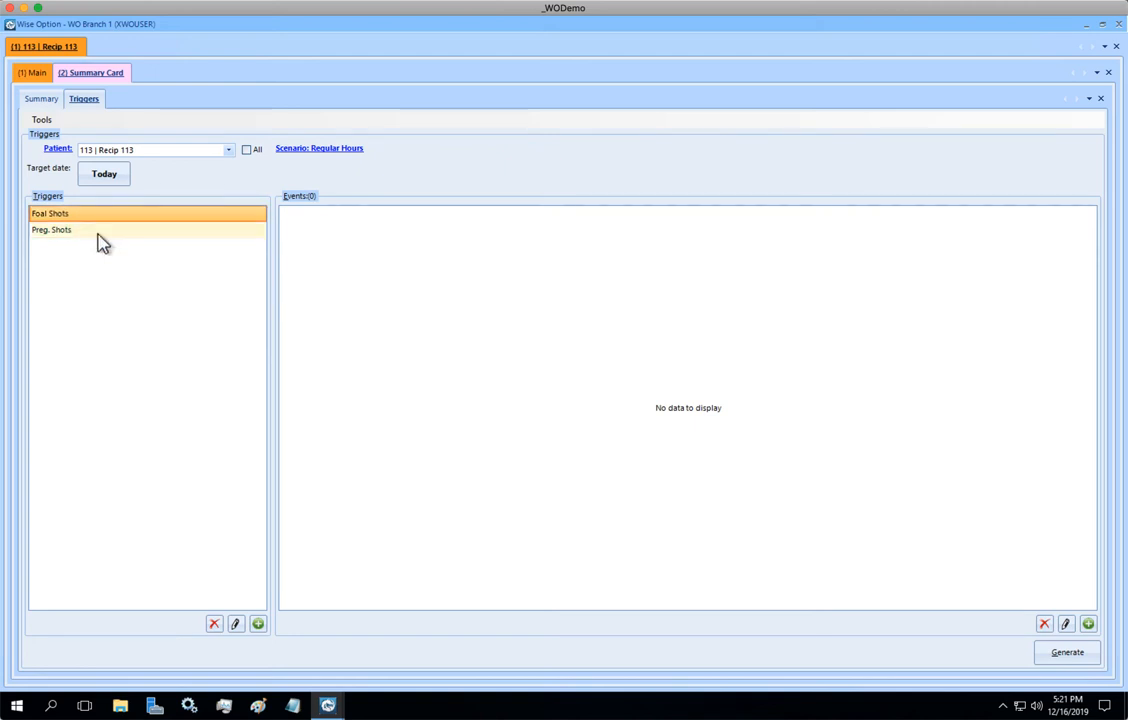
Start a Preg. Shots event for the task Rhino - Rhinopneumonitis - For Pregnant Mares, with 1 dose from the 20 mL bottle (10 doses)
{"action": "left_click", "coordinate": [98, 234]}
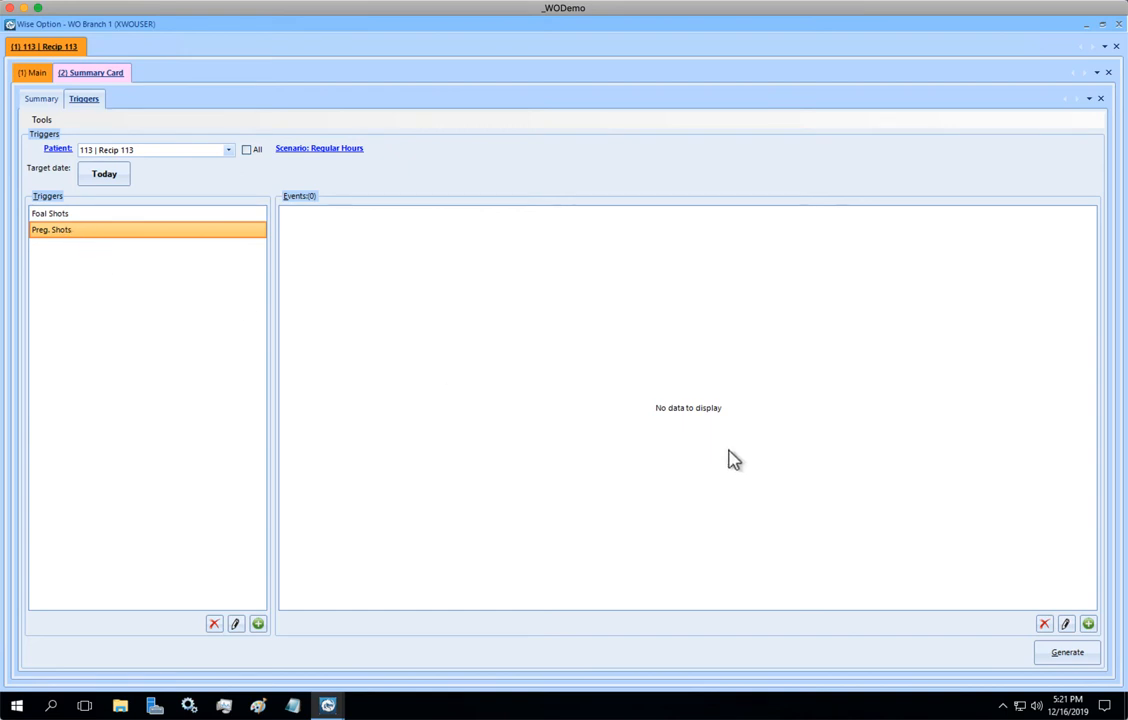
{"action": "left_click", "coordinate": [1088, 624]}
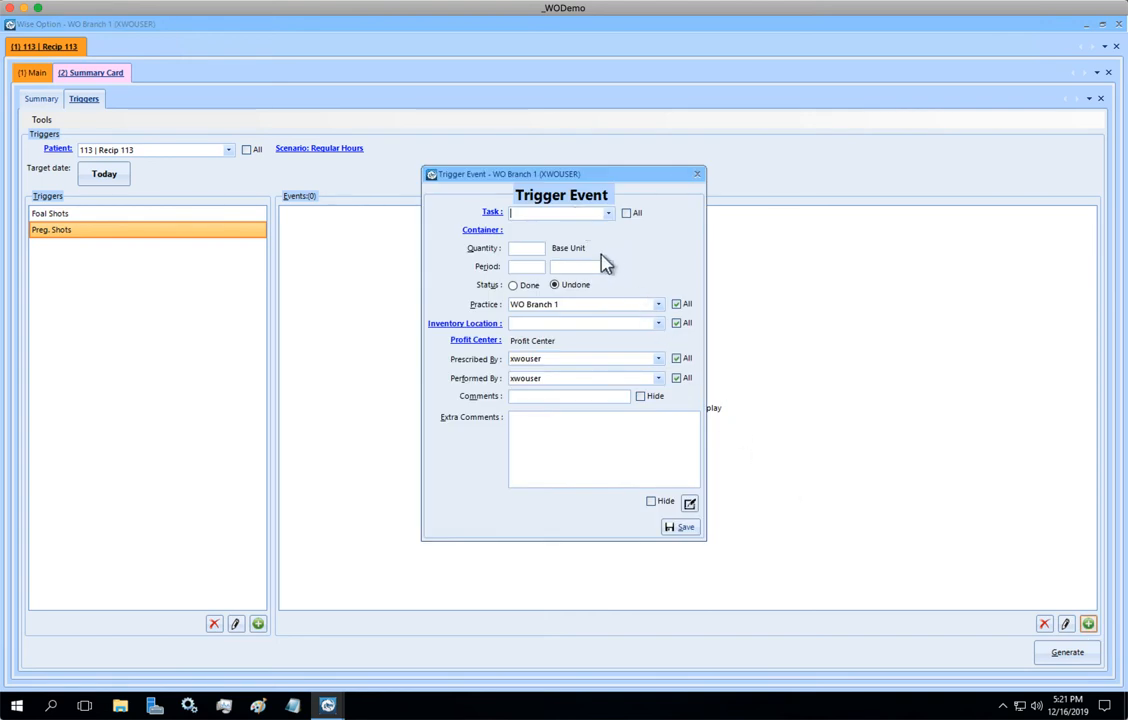
{"action": "type", "text": "rhino"}
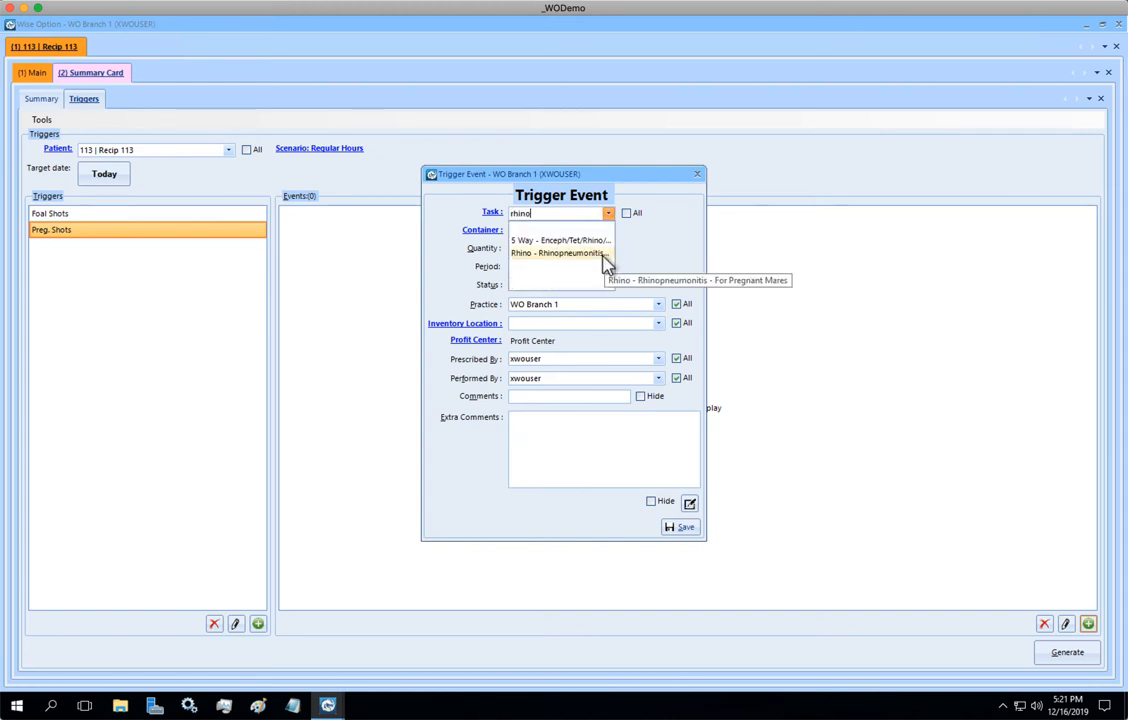
{"action": "left_click", "coordinate": [603, 255]}
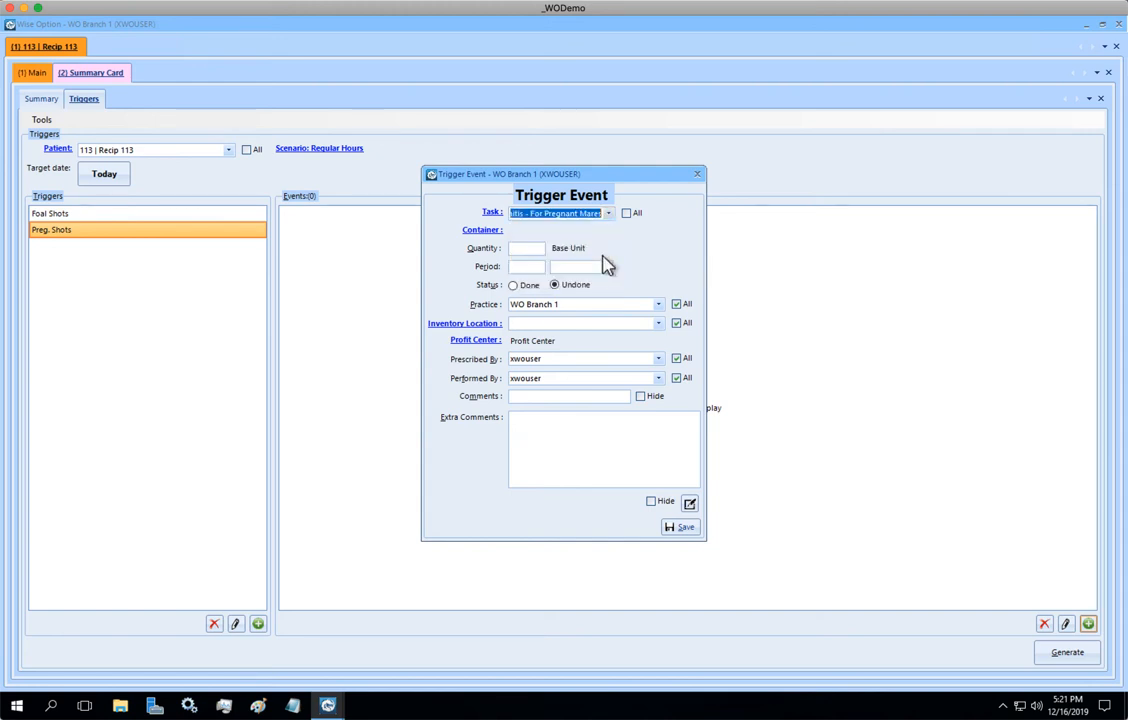
{"action": "left_click", "coordinate": [490, 231]}
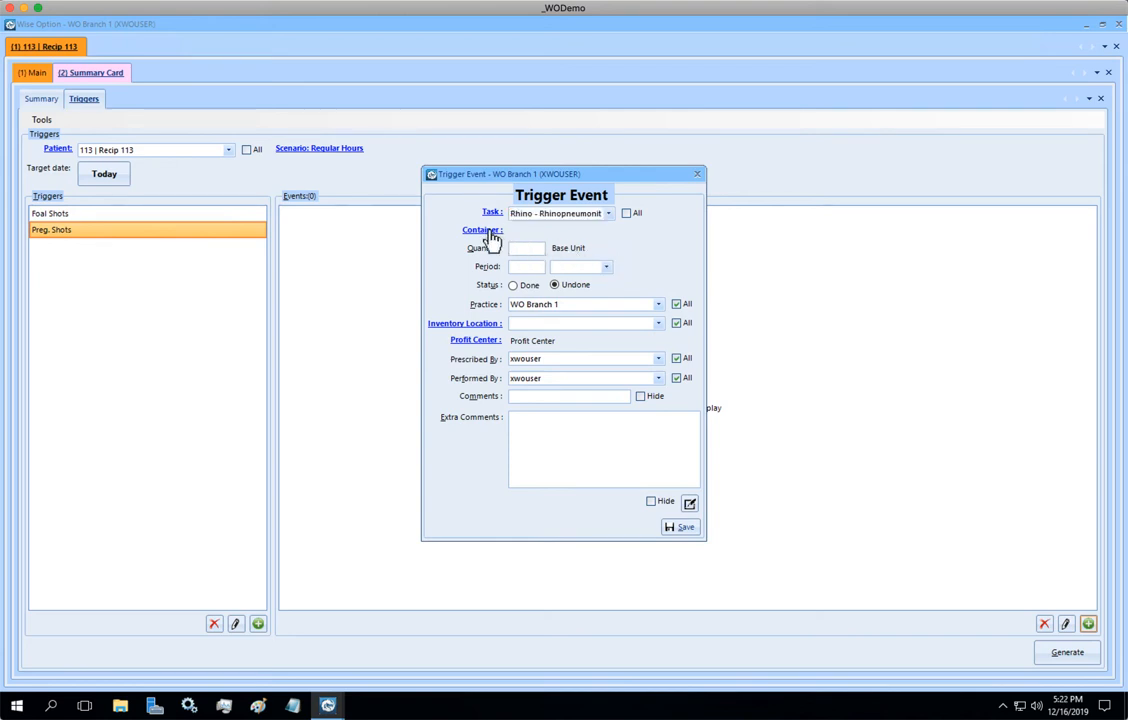
{"action": "left_click", "coordinate": [490, 233]}
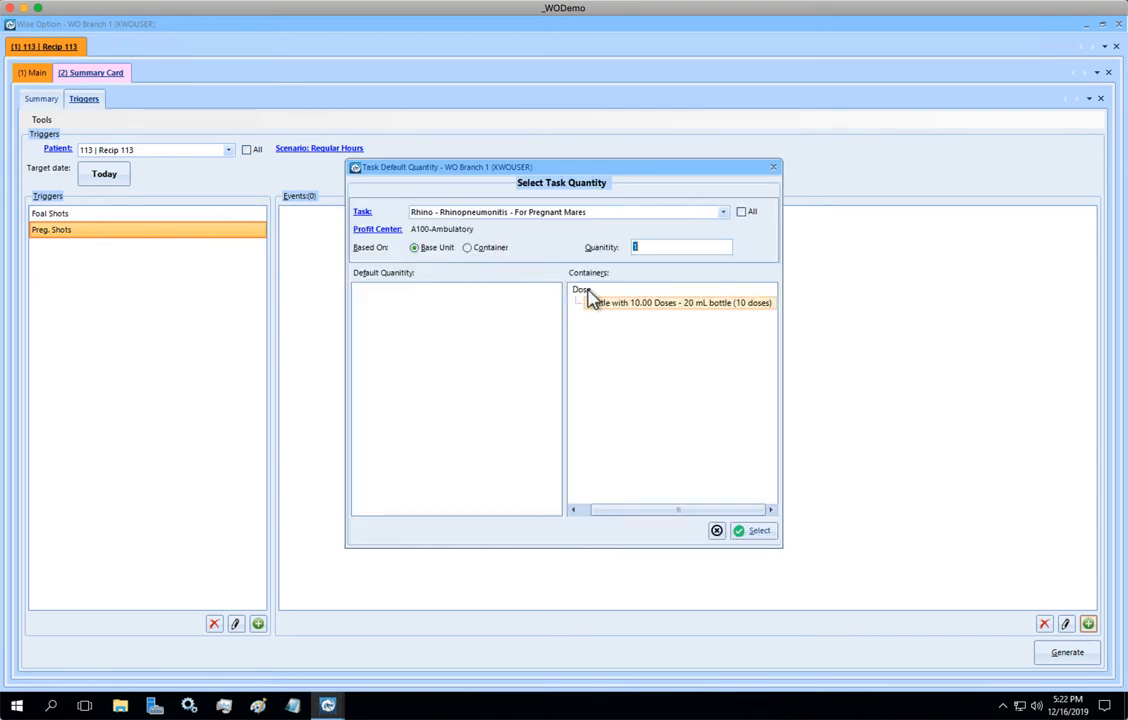
{"action": "left_click", "coordinate": [752, 531]}
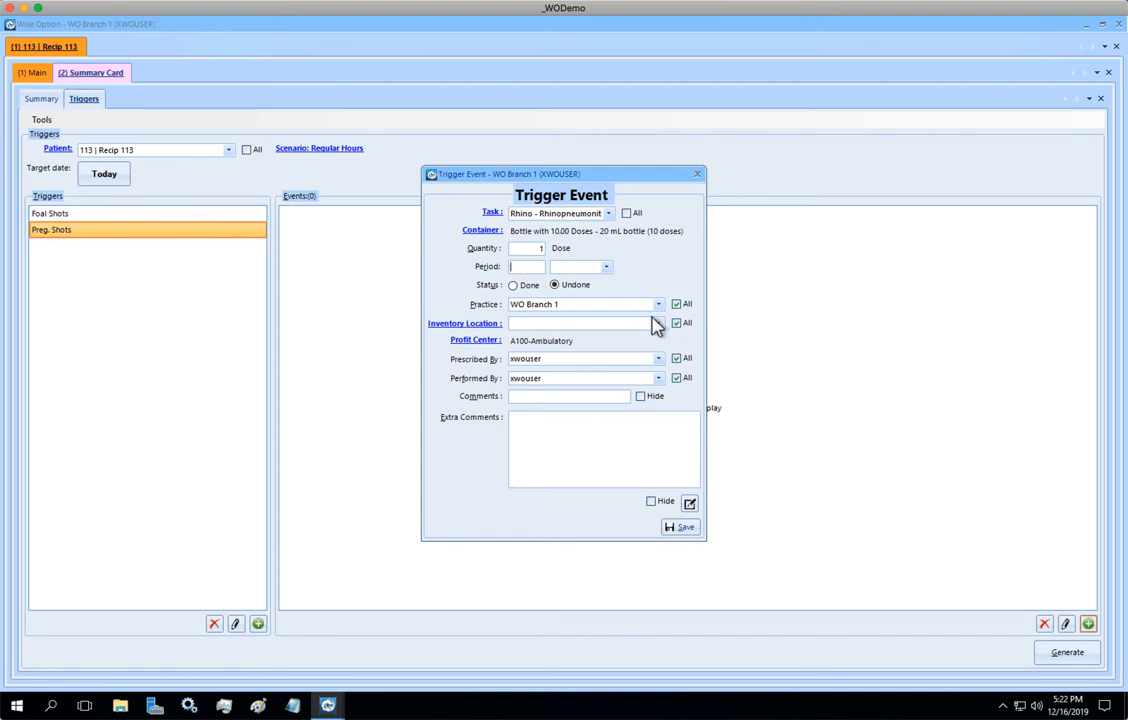
Give the trigger event a period of 5 months and the inventory location Main, and save it
{"action": "type", "text": "5"}
{"action": "left_click", "coordinate": [606, 268]}
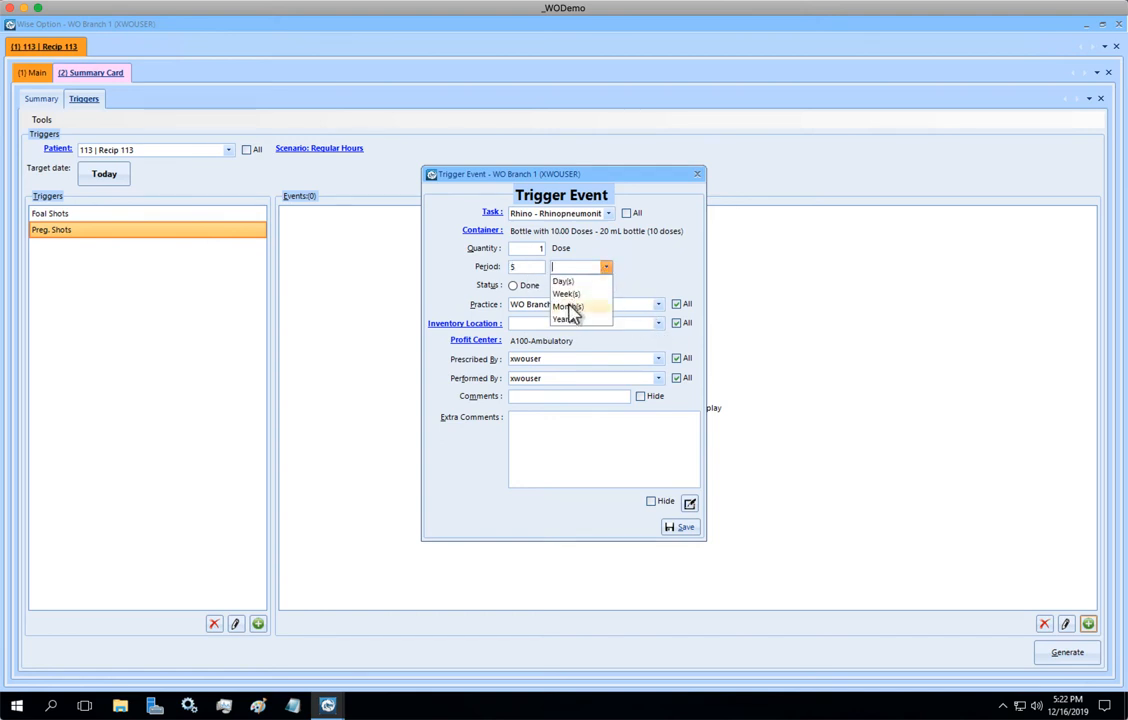
{"action": "left_click", "coordinate": [572, 307]}
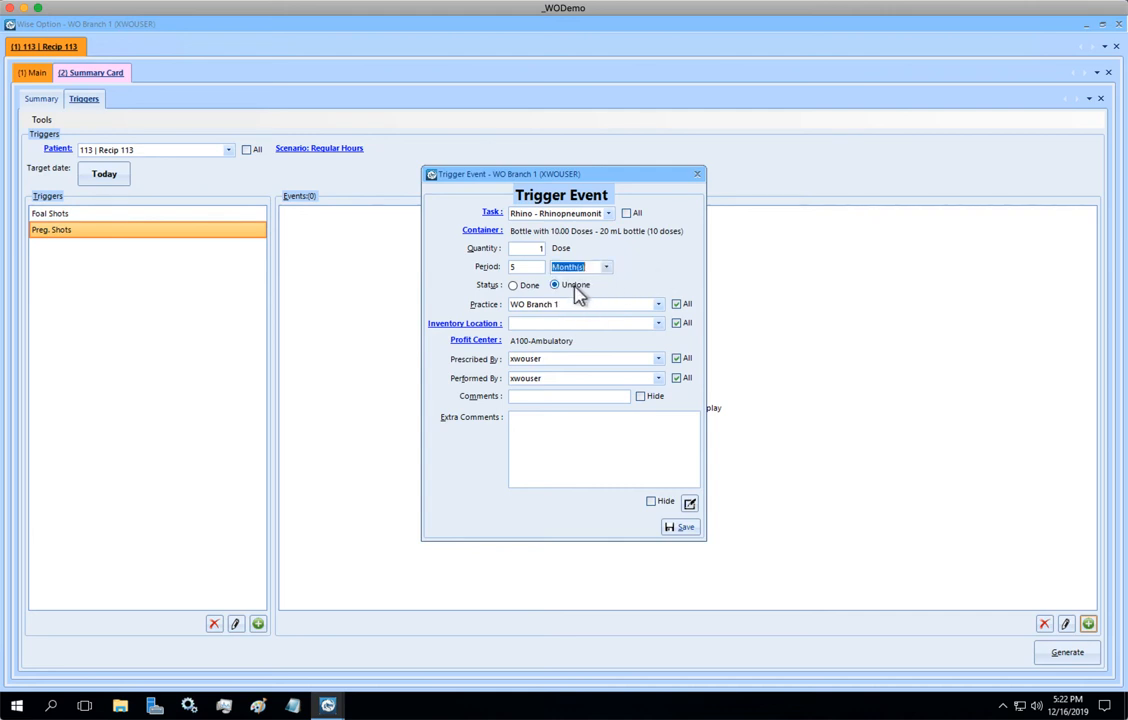
{"action": "left_click", "coordinate": [658, 323]}
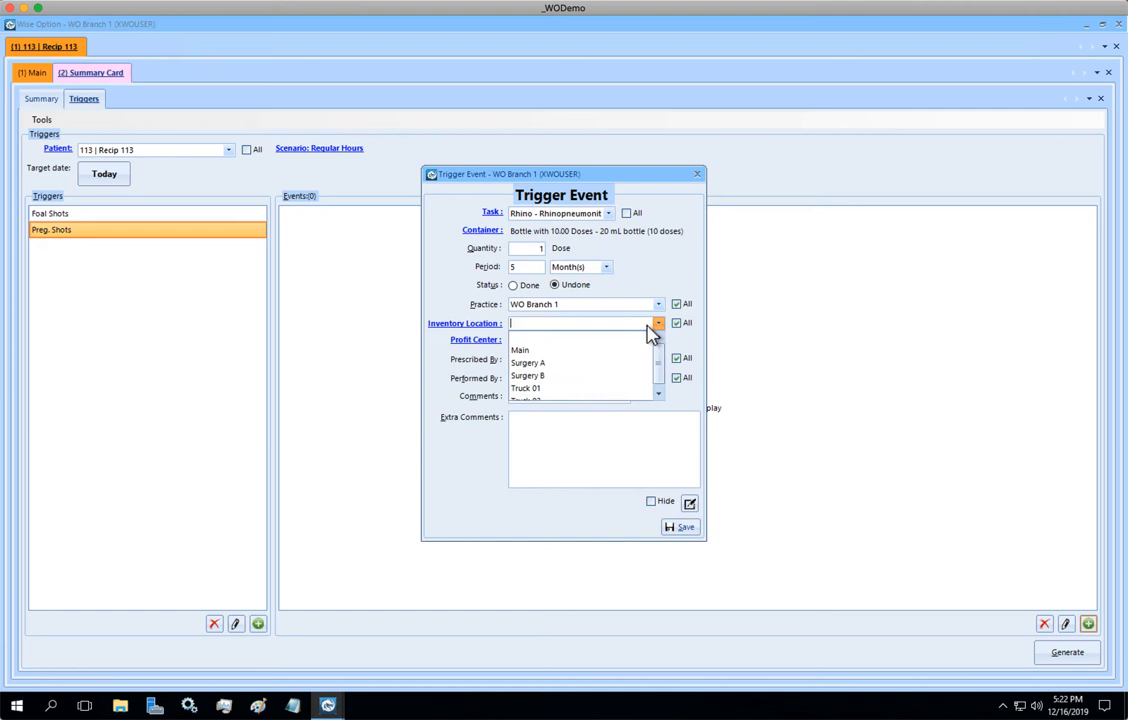
{"action": "left_click", "coordinate": [532, 351]}
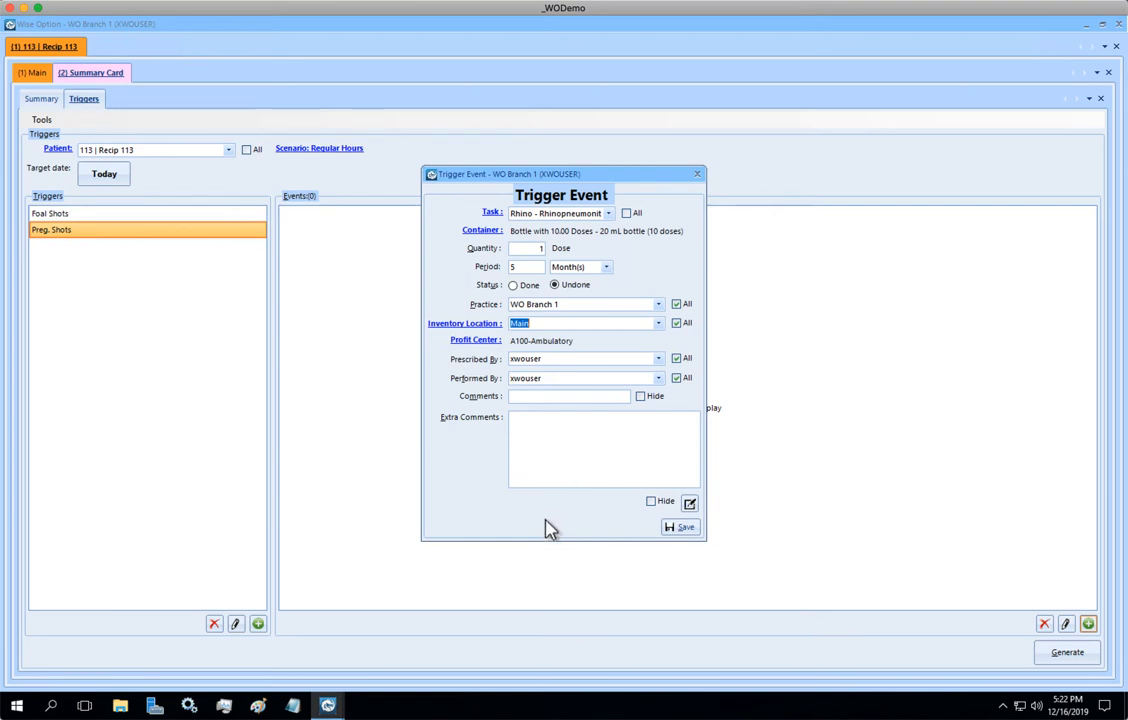
{"action": "left_click", "coordinate": [680, 530]}
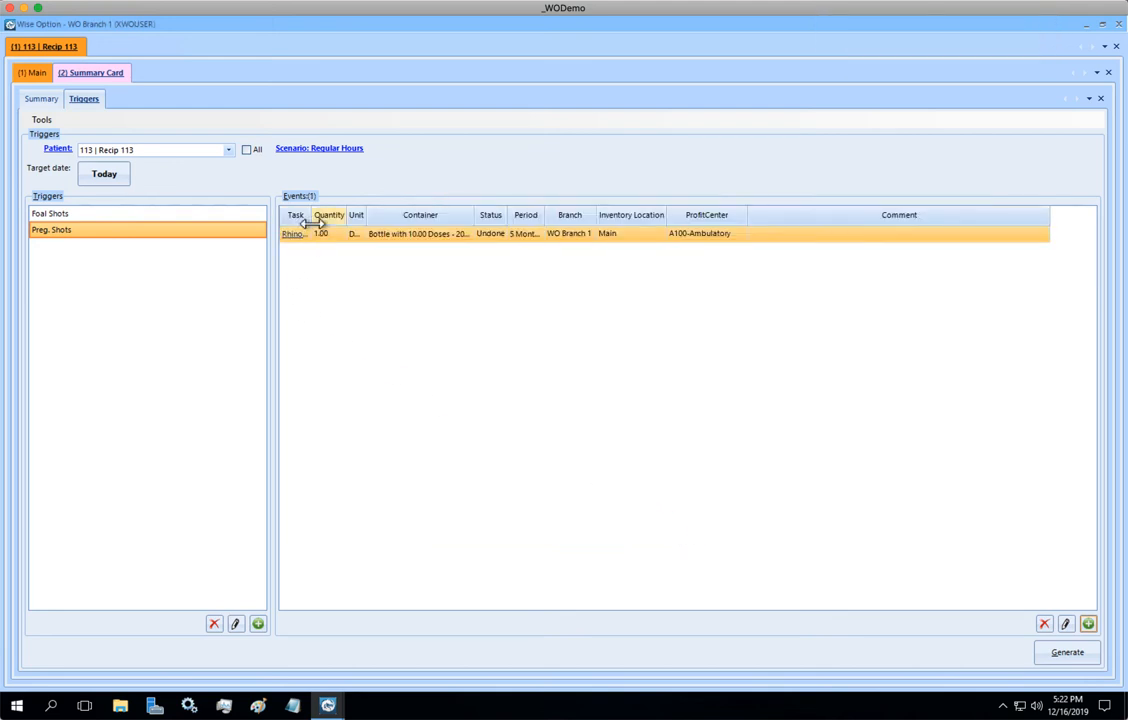
Widen the Task and Period columns of the events list so their entries can be read
{"action": "left_click_drag", "start_coordinate": [315, 216], "coordinate": [443, 234]}
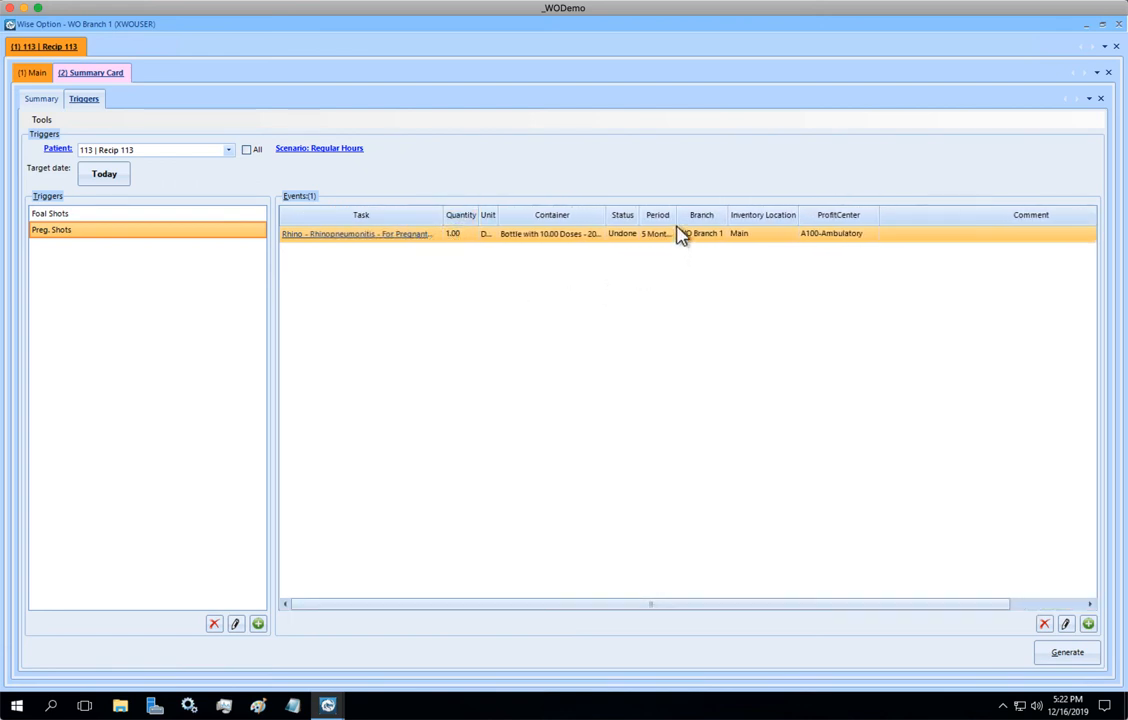
{"action": "left_click_drag", "start_coordinate": [677, 218], "coordinate": [714, 221]}
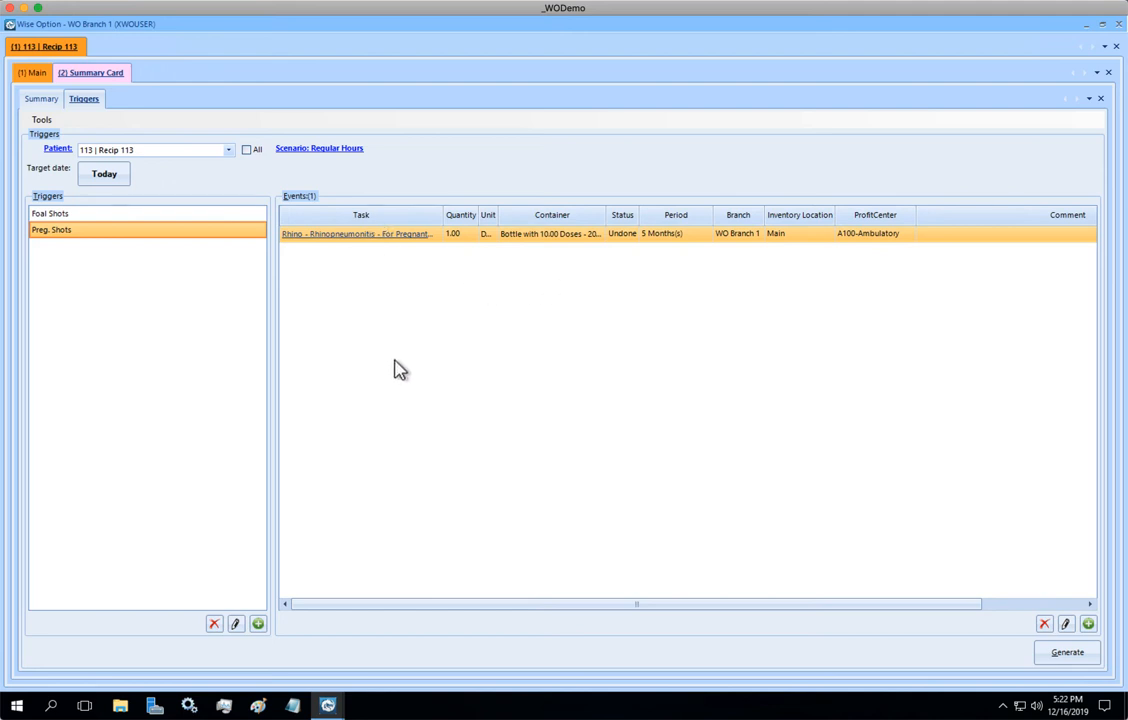
Review the details of the 5-month Rhino event in its edit form and close it without changes
{"action": "left_click", "coordinate": [557, 238]}
{"action": "left_click", "coordinate": [1061, 619]}
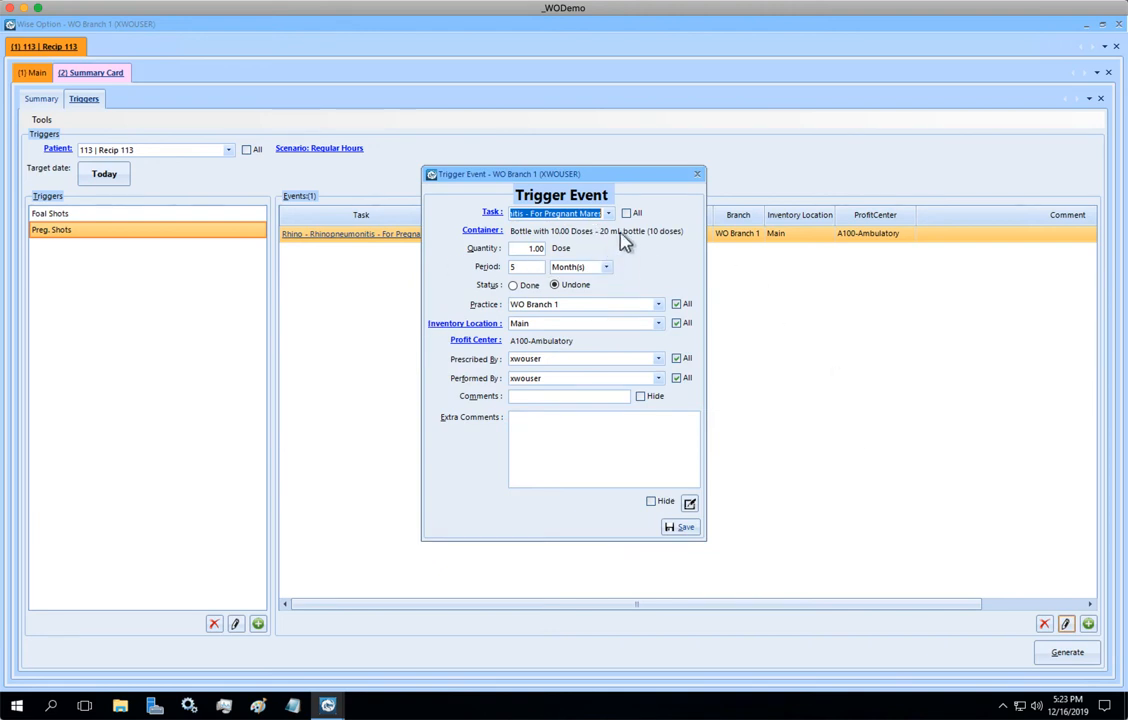
{"action": "left_click", "coordinate": [697, 180]}
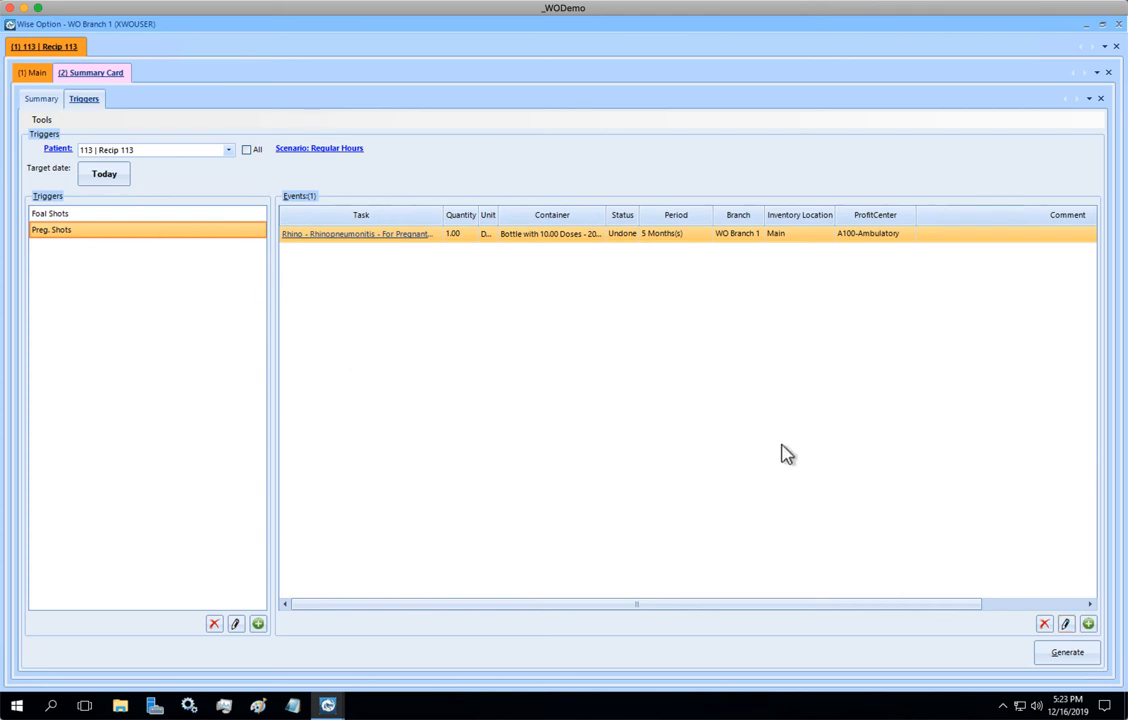
Start a second Preg. Shots event with the pregnant-mare Rhino task, using 1 dose from the 20 mL bottle (10 doses)
{"action": "left_click", "coordinate": [1088, 623]}
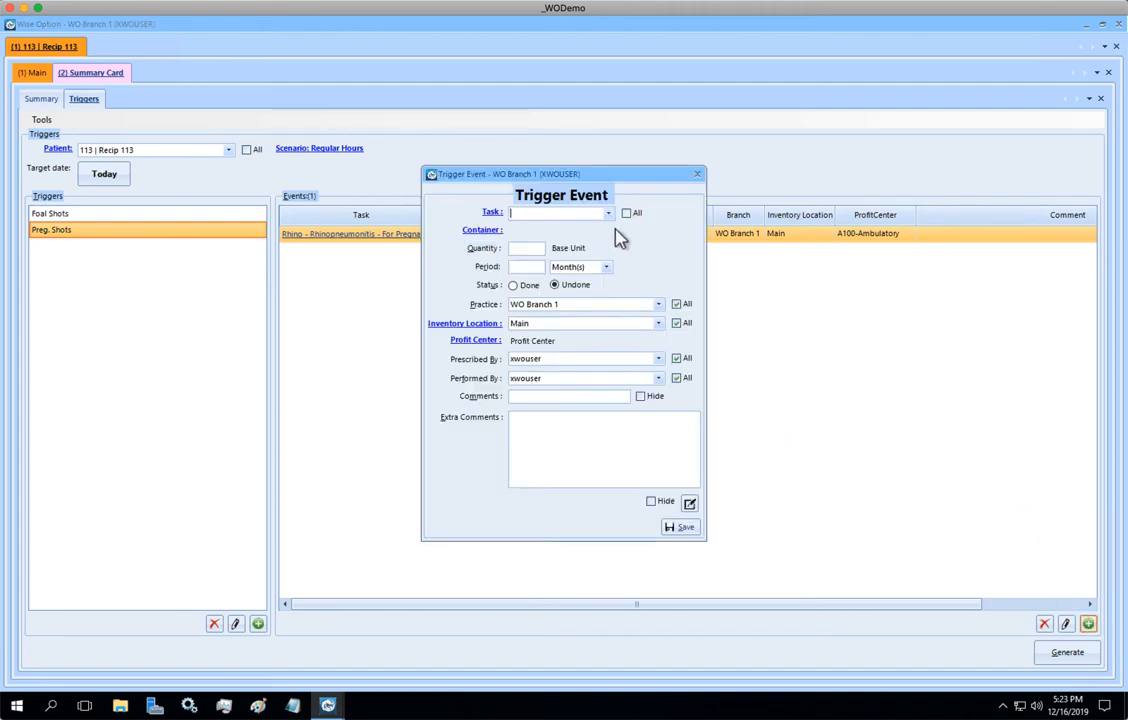
{"action": "type", "text": "rhin"}
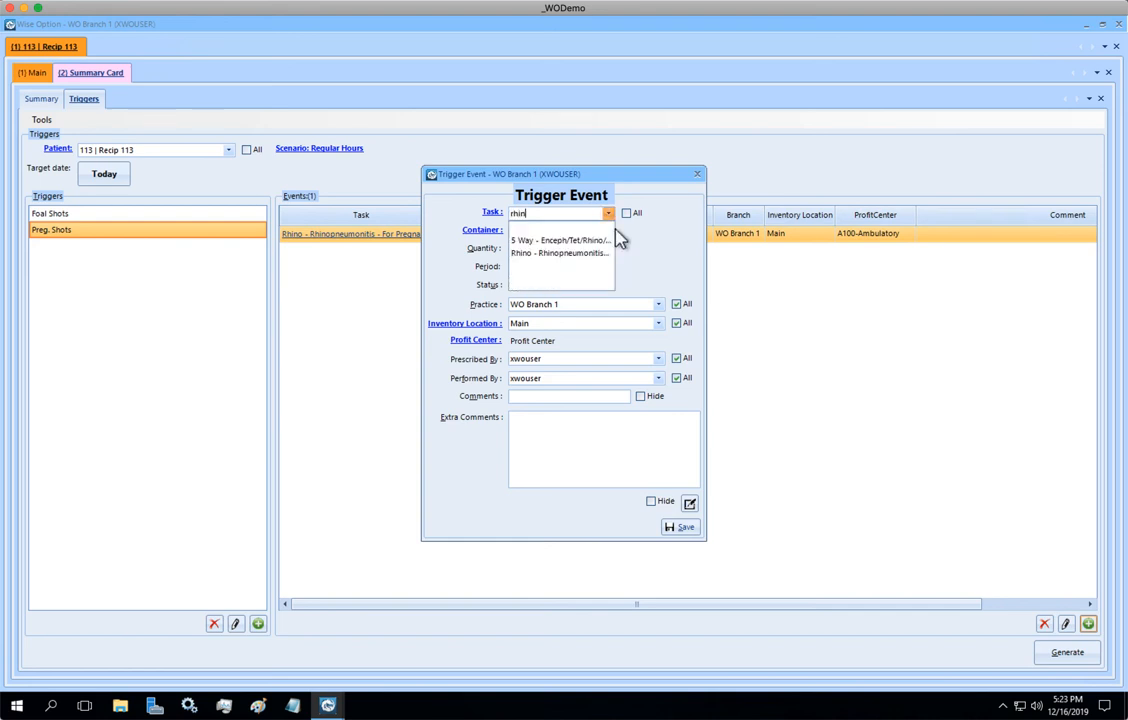
{"action": "left_click", "coordinate": [567, 253]}
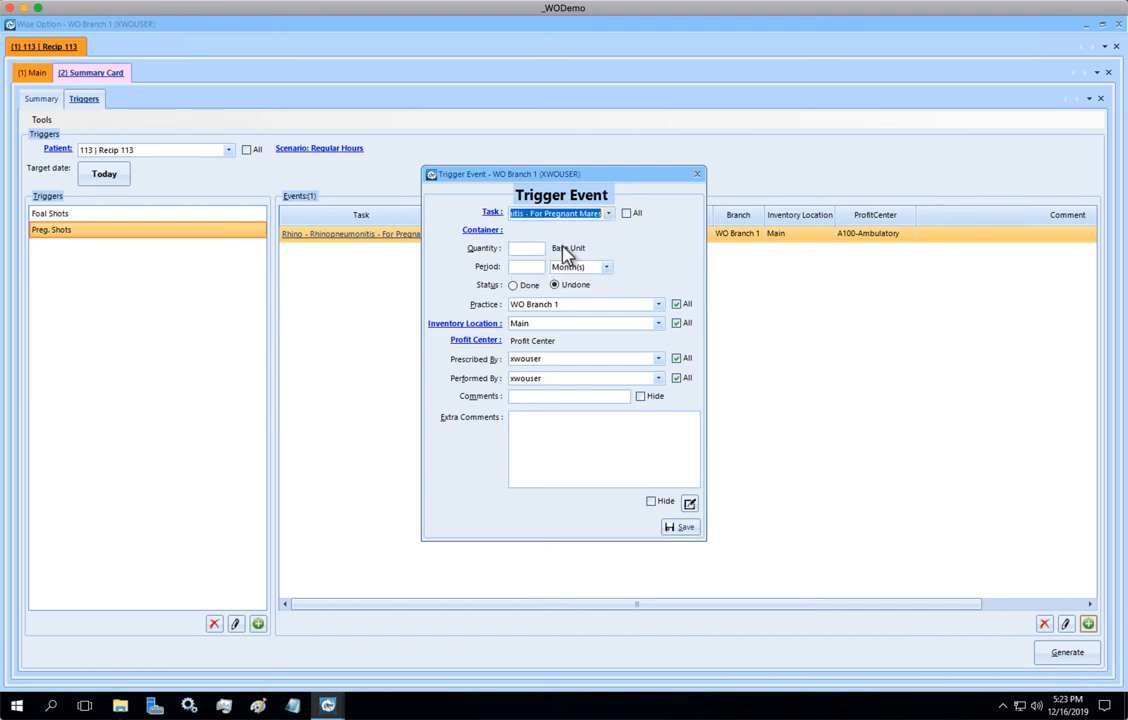
{"action": "left_click", "coordinate": [490, 234]}
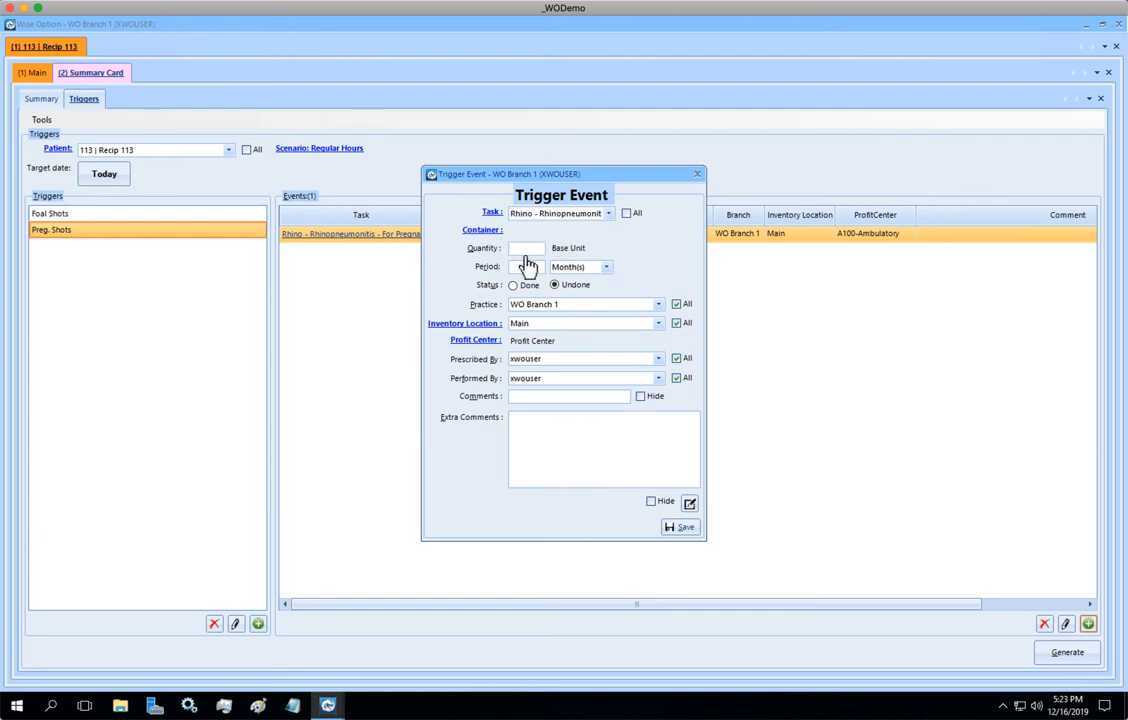
{"action": "left_click", "coordinate": [607, 306]}
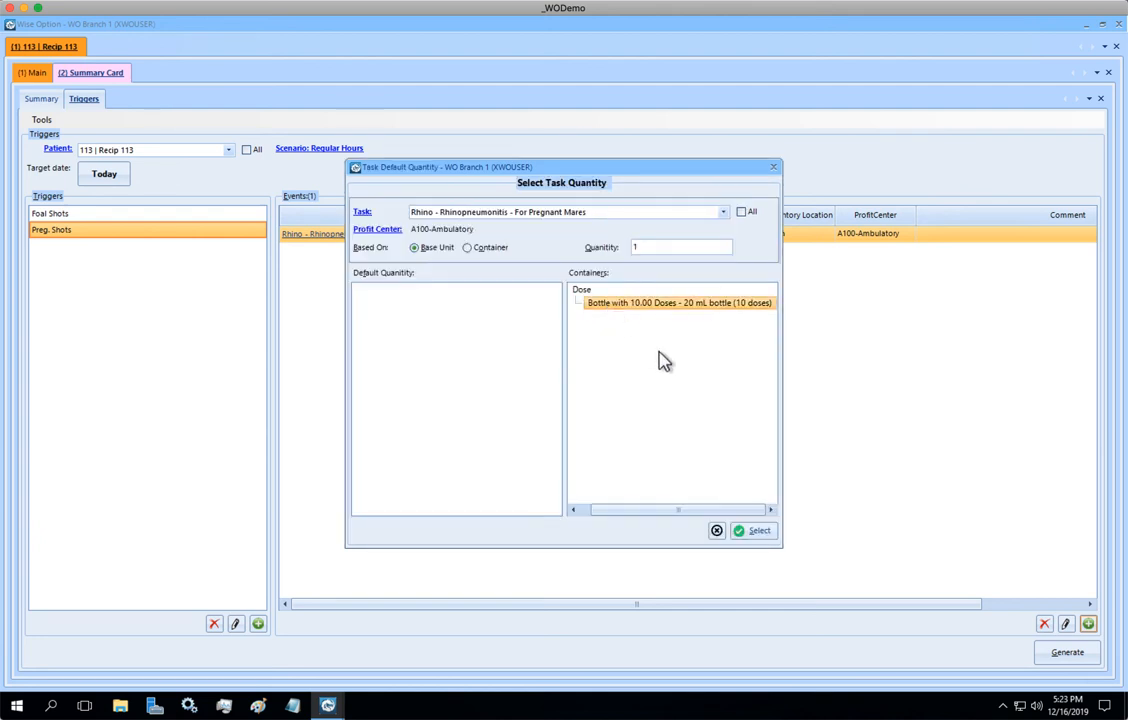
{"action": "left_click", "coordinate": [757, 533]}
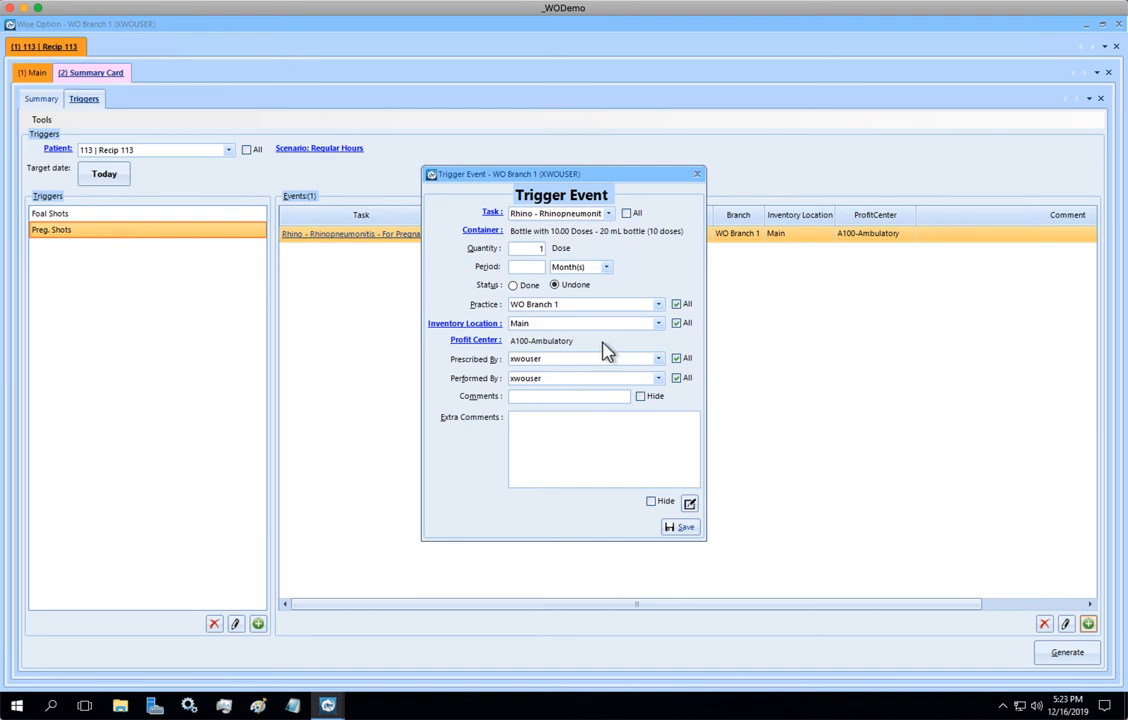
Assign the profit center G100-General Charge to the second Rhino event, set its period to 7 months and save it
{"action": "left_click", "coordinate": [491, 344]}
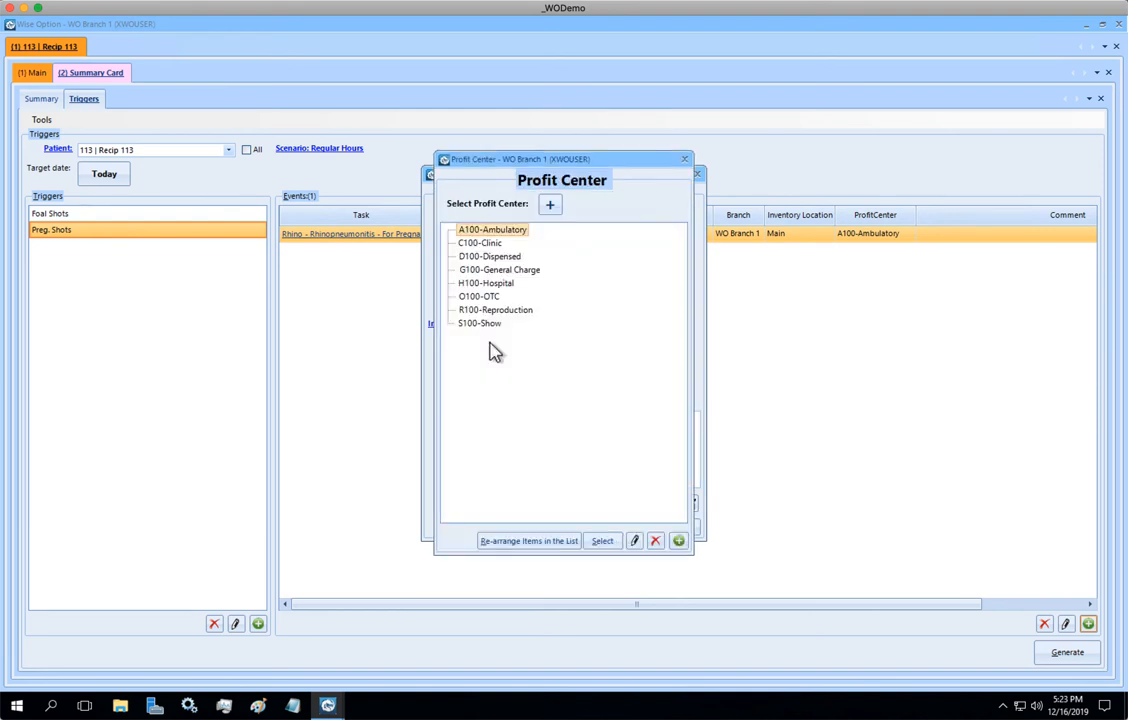
{"action": "left_click", "coordinate": [503, 271]}
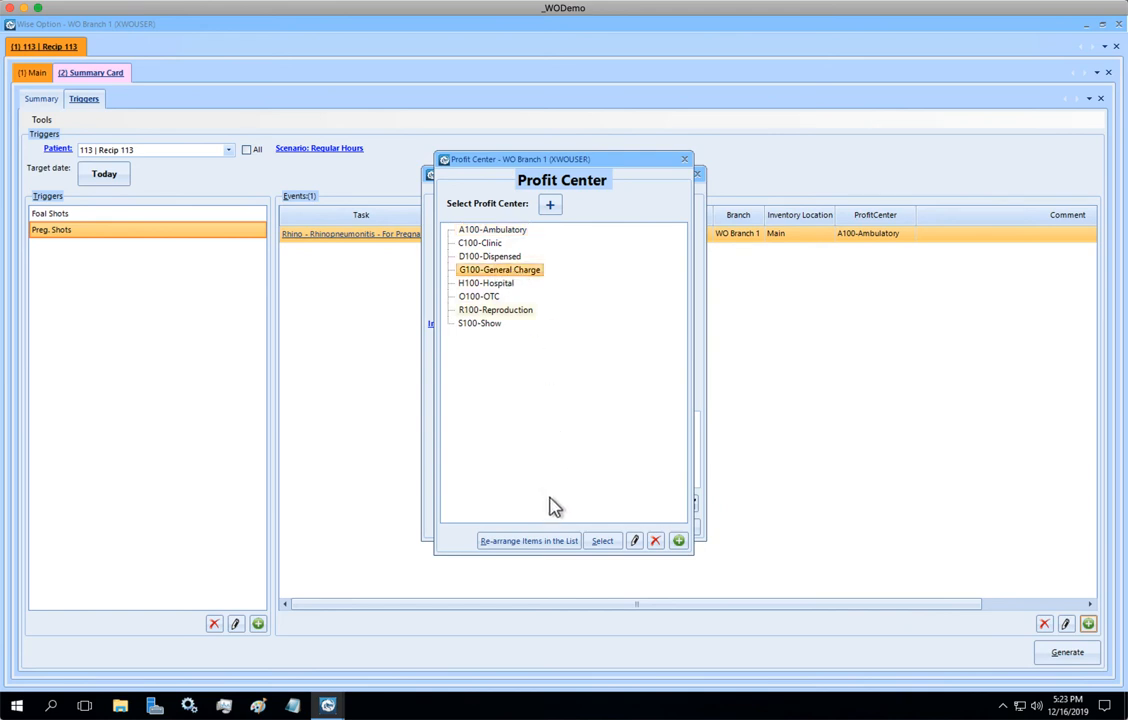
{"action": "left_click", "coordinate": [601, 540]}
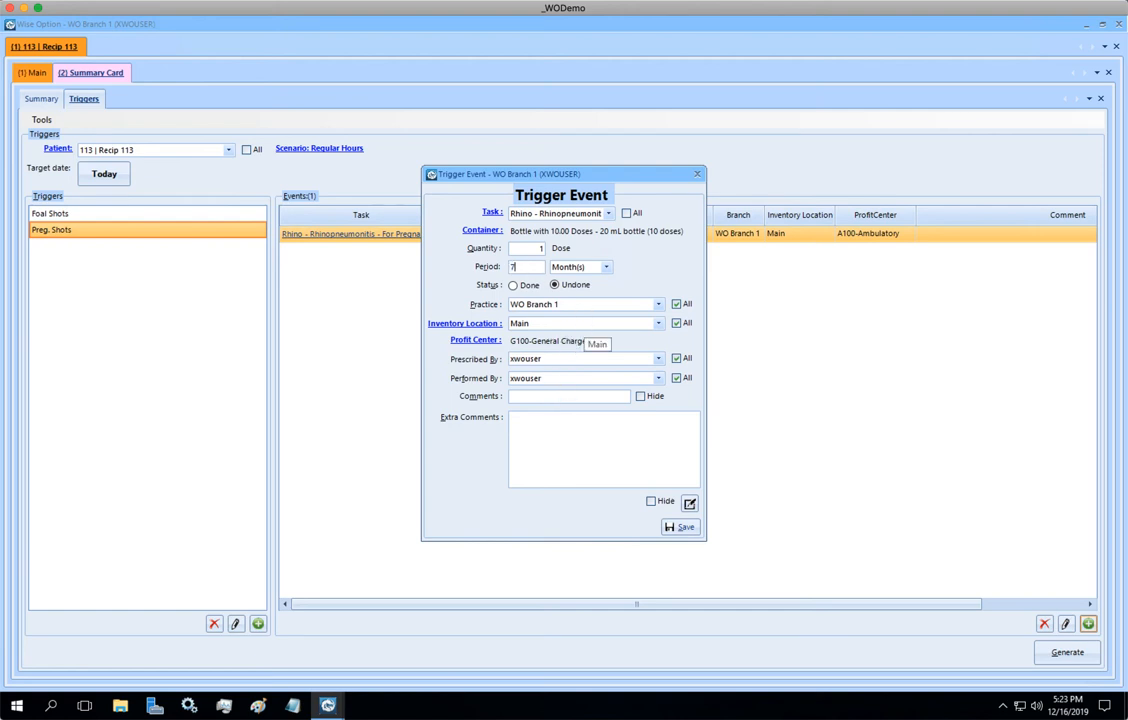
{"action": "key", "text": "Tab"}
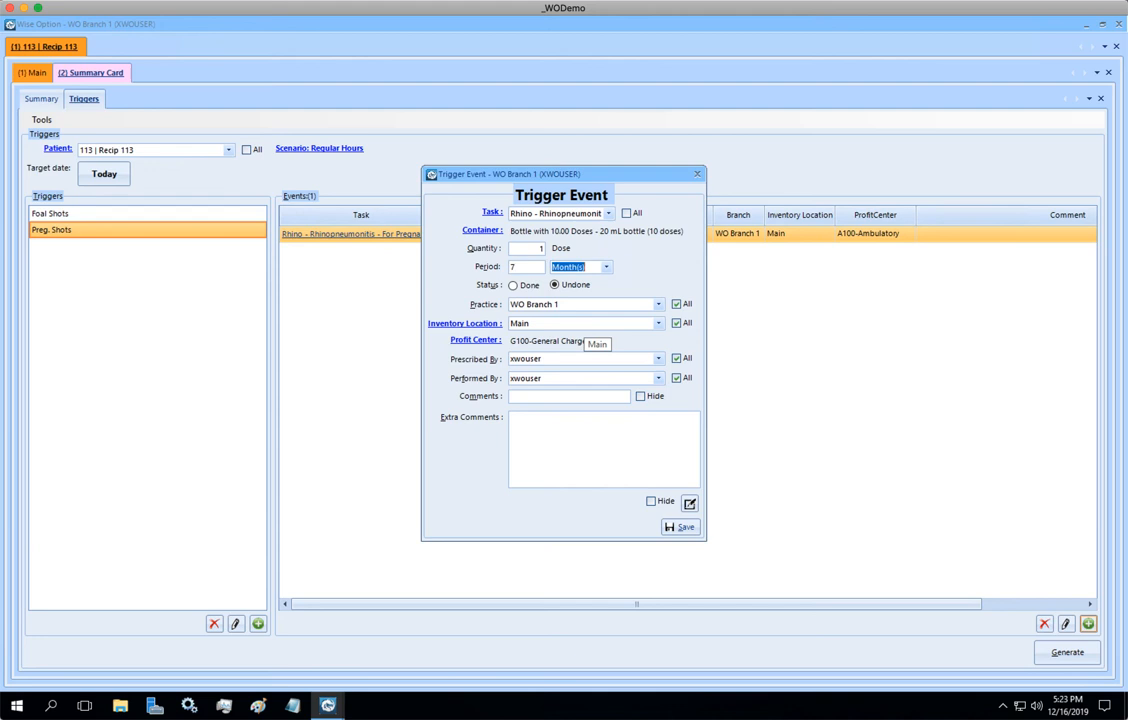
{"action": "left_click", "coordinate": [606, 268]}
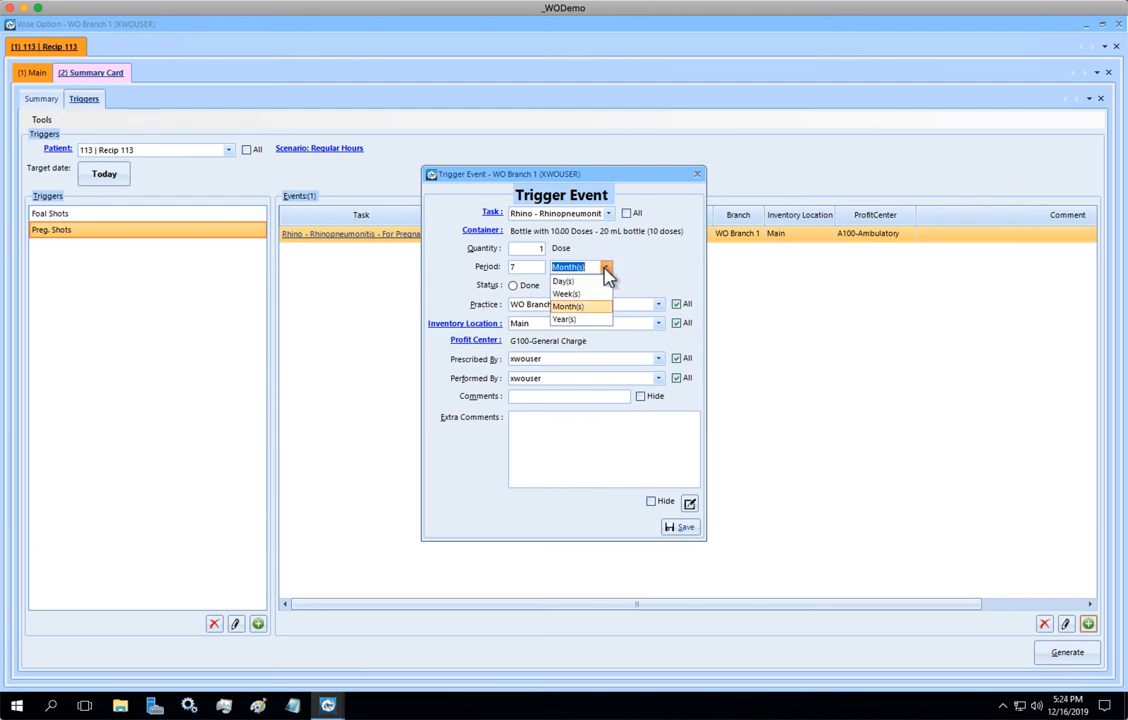
{"action": "left_click", "coordinate": [631, 271]}
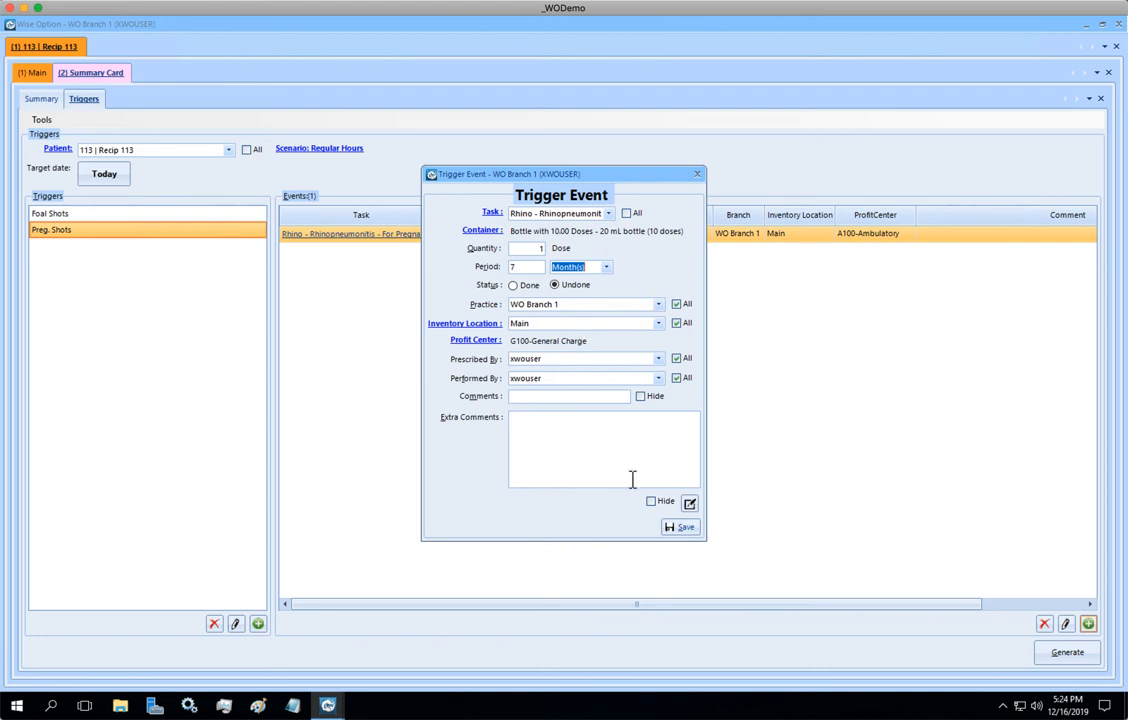
{"action": "left_click", "coordinate": [679, 530]}
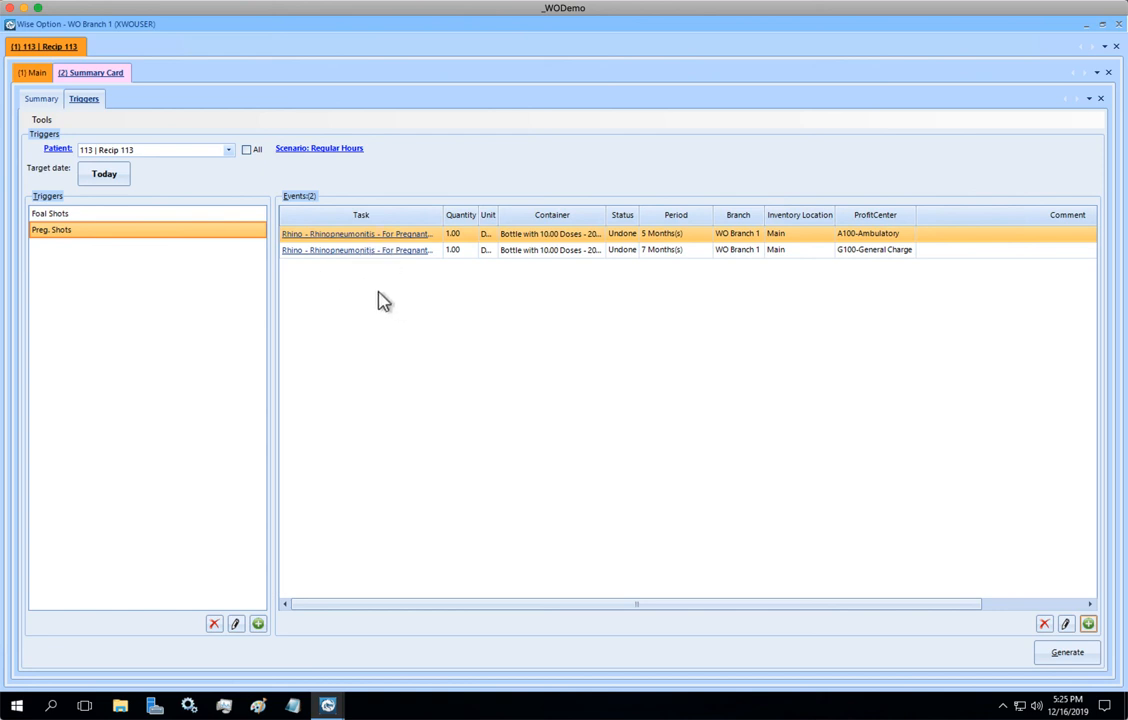
Check which events belong to the Foal Shots trigger and return to the Preg. Shots events
{"action": "left_click", "coordinate": [140, 218]}
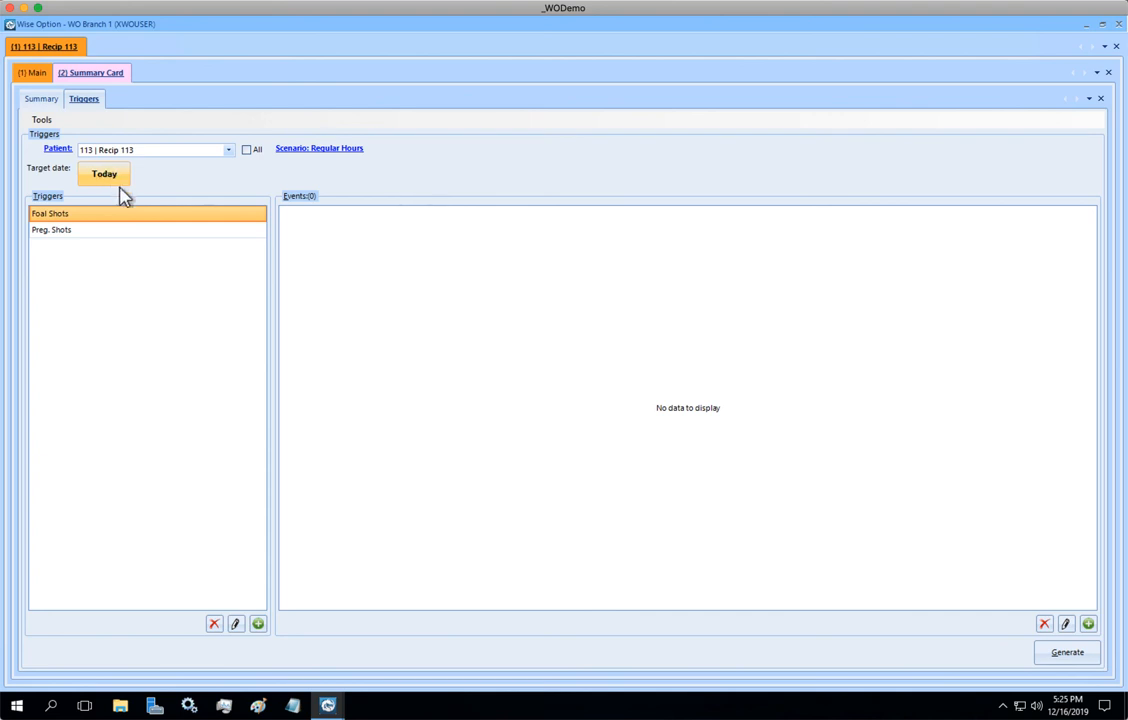
{"action": "left_click", "coordinate": [172, 237]}
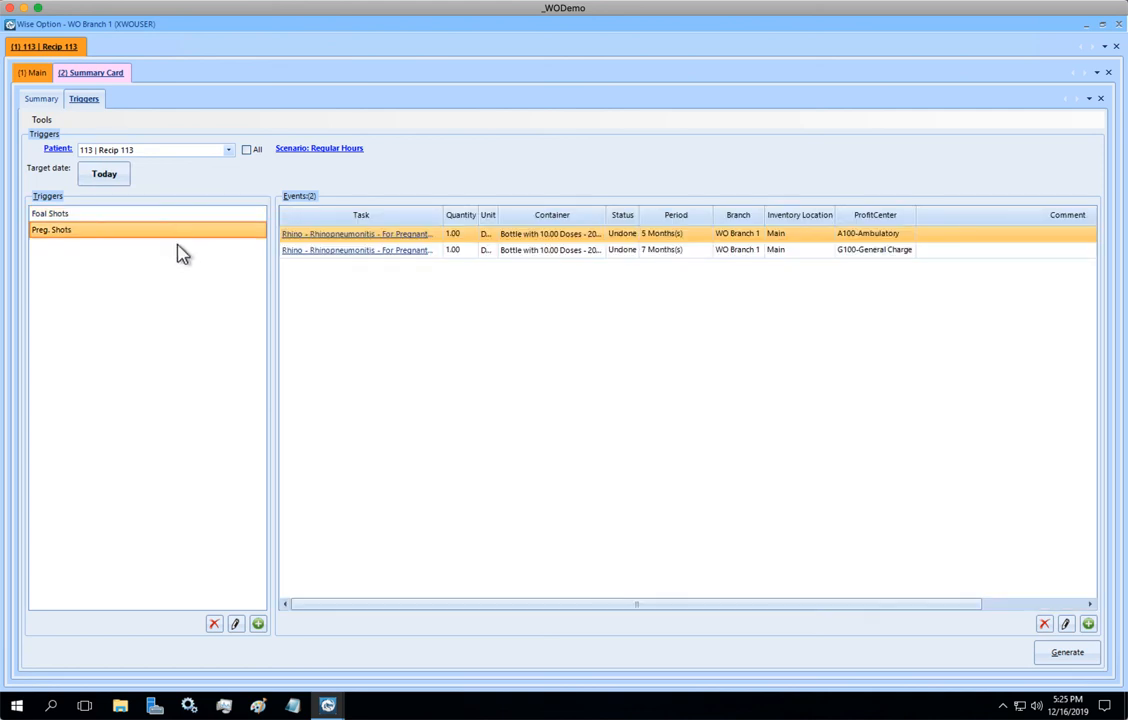